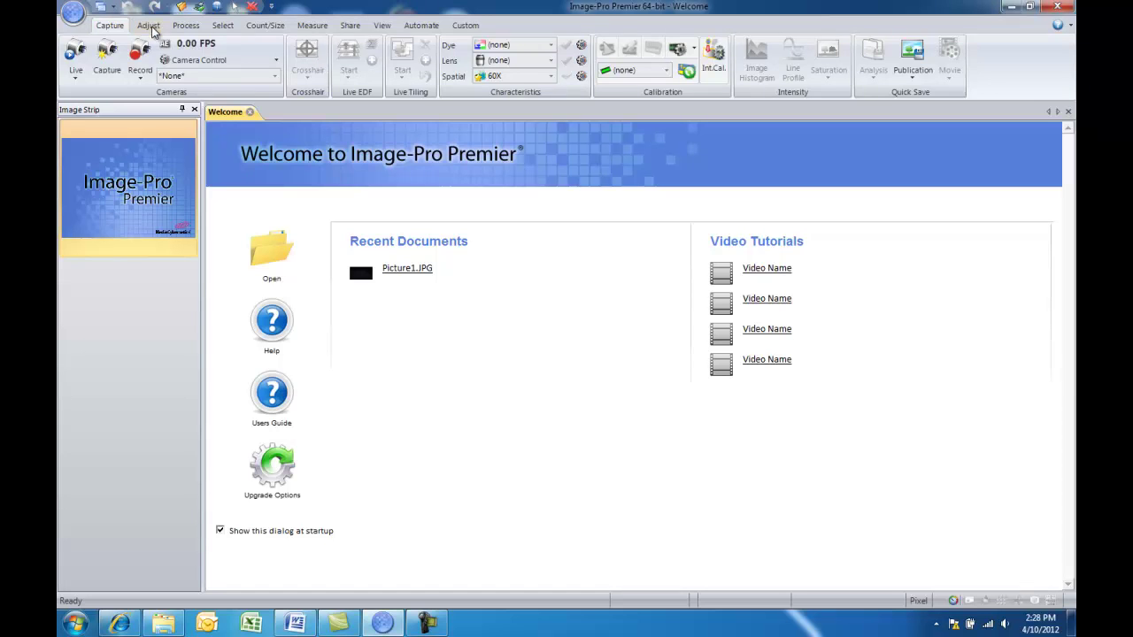
Browse the Adjust, Process, Select, Count/Size and Measure tabs, then view the empty Custom tab.
{"action": "left_click", "coordinate": [152, 28]}
{"action": "left_click", "coordinate": [184, 27]}
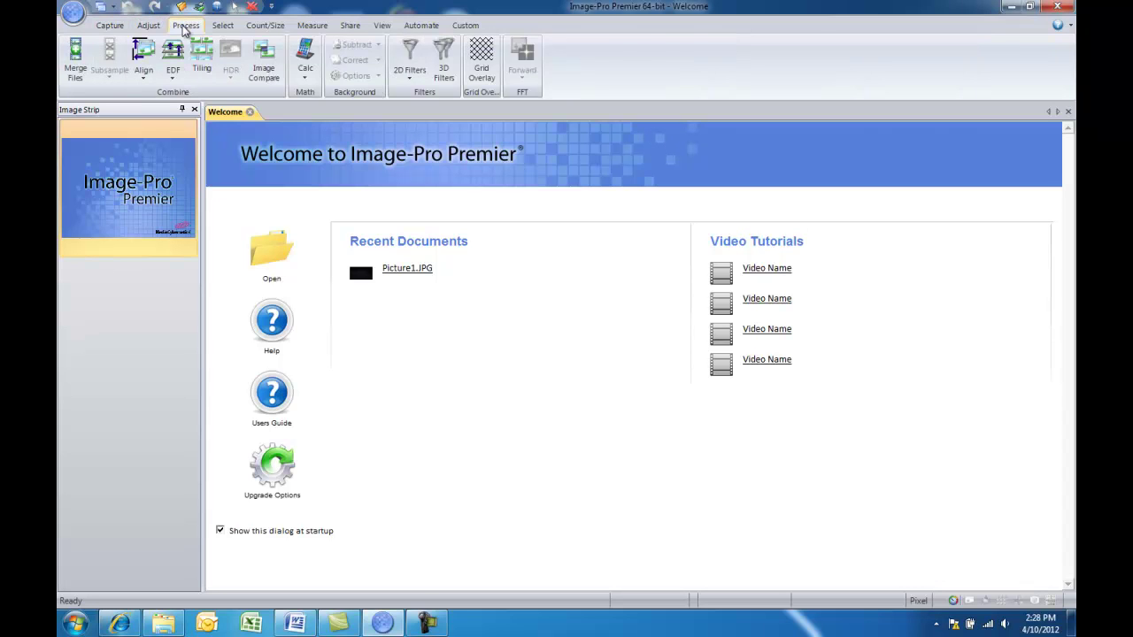
{"action": "left_click", "coordinate": [217, 28]}
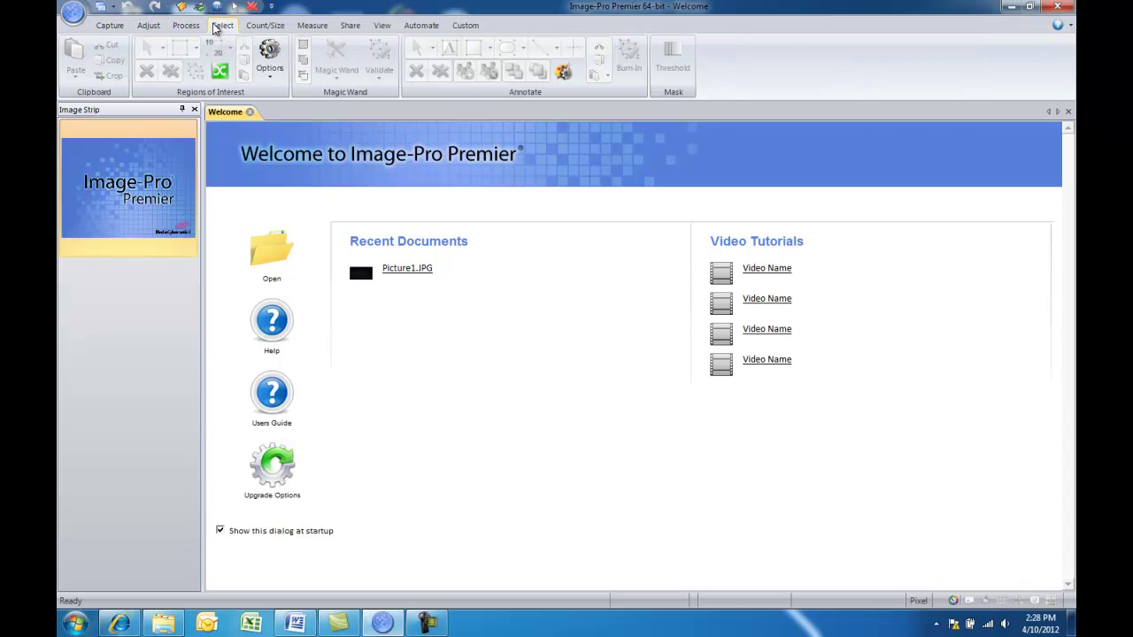
{"action": "left_click", "coordinate": [261, 28]}
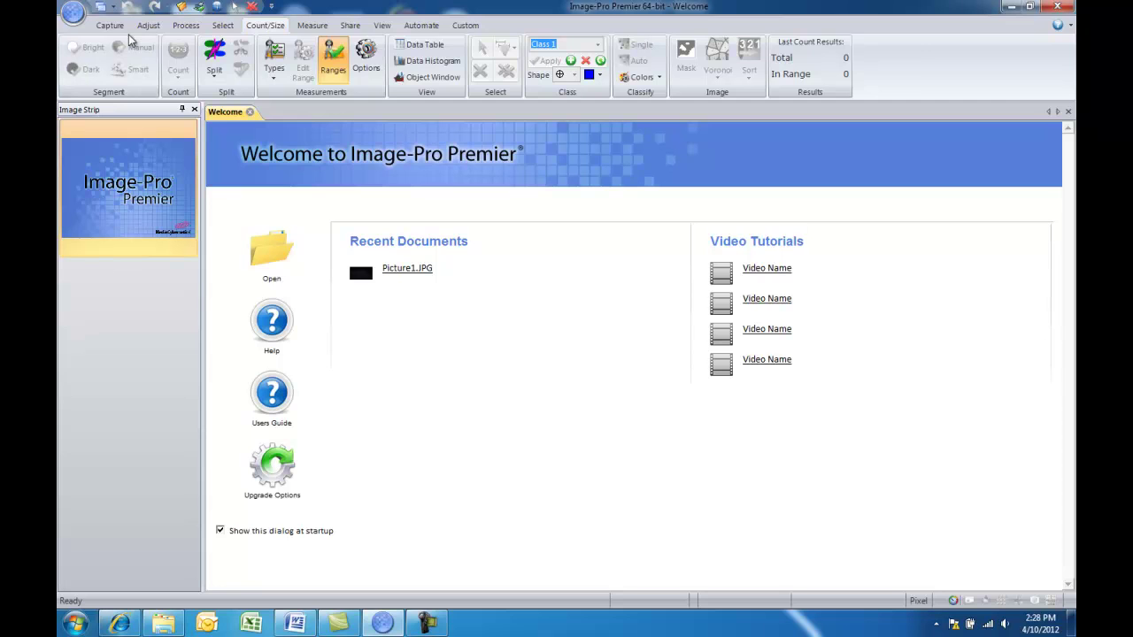
{"action": "left_click", "coordinate": [317, 28]}
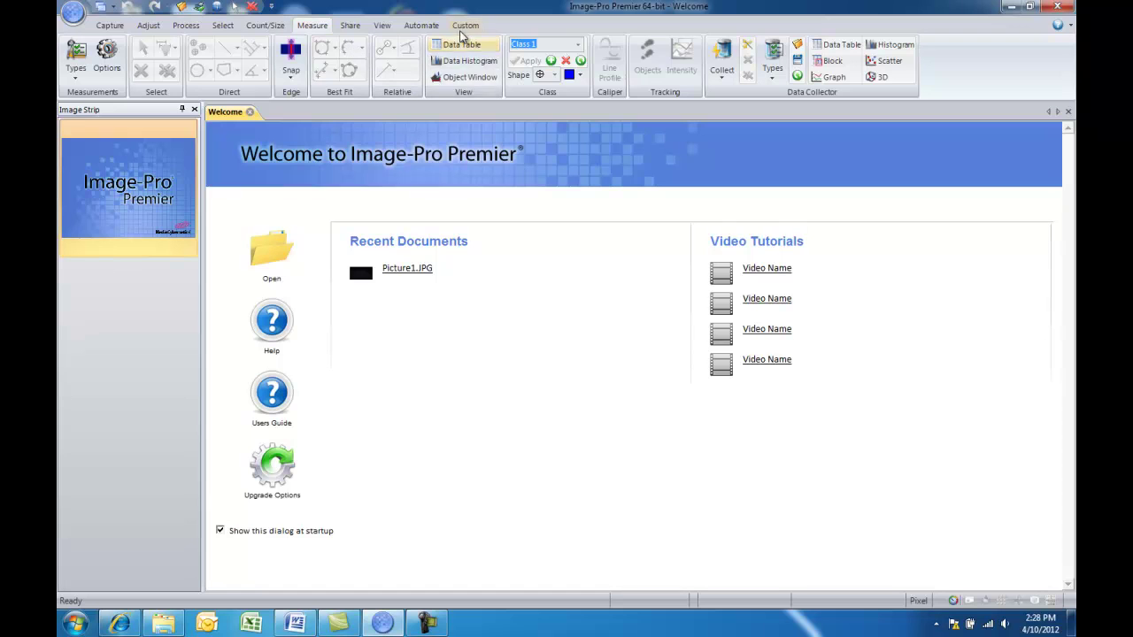
{"action": "left_click", "coordinate": [469, 26]}
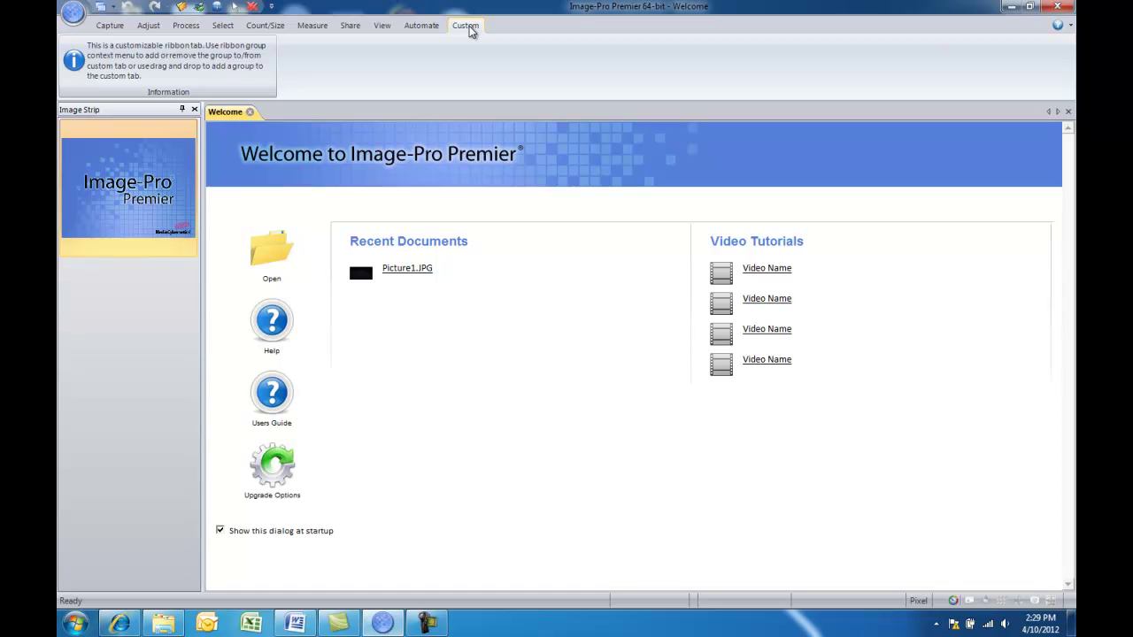
Add Process's Filters group and Count/Size's Segment and Count groups to the Custom tab.
{"action": "left_click", "coordinate": [193, 27]}
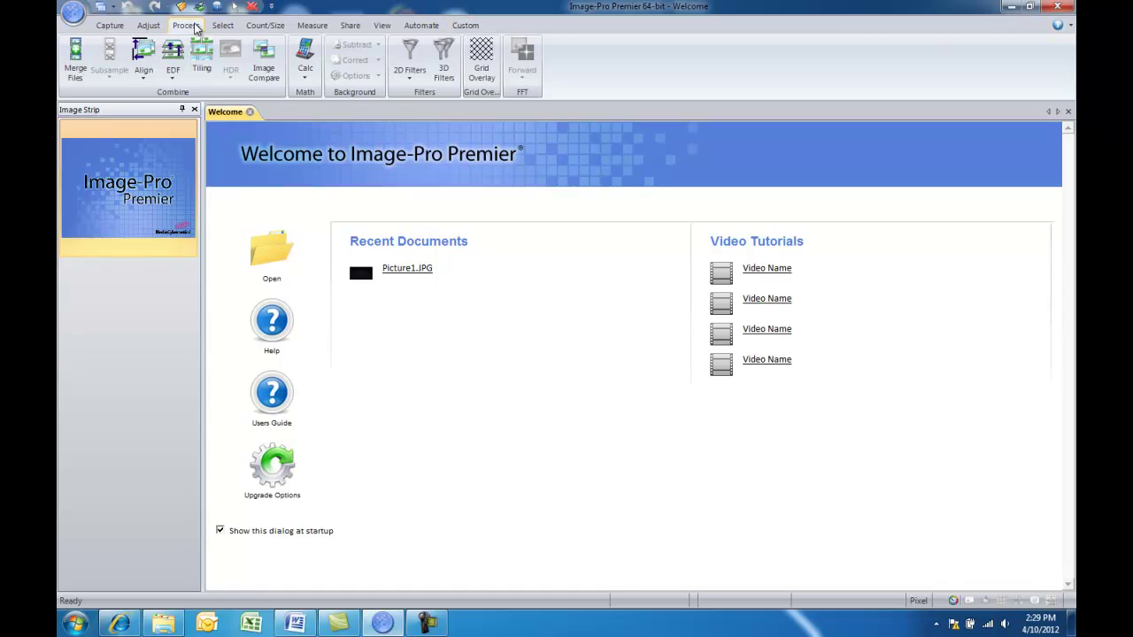
{"action": "right_click", "coordinate": [450, 92]}
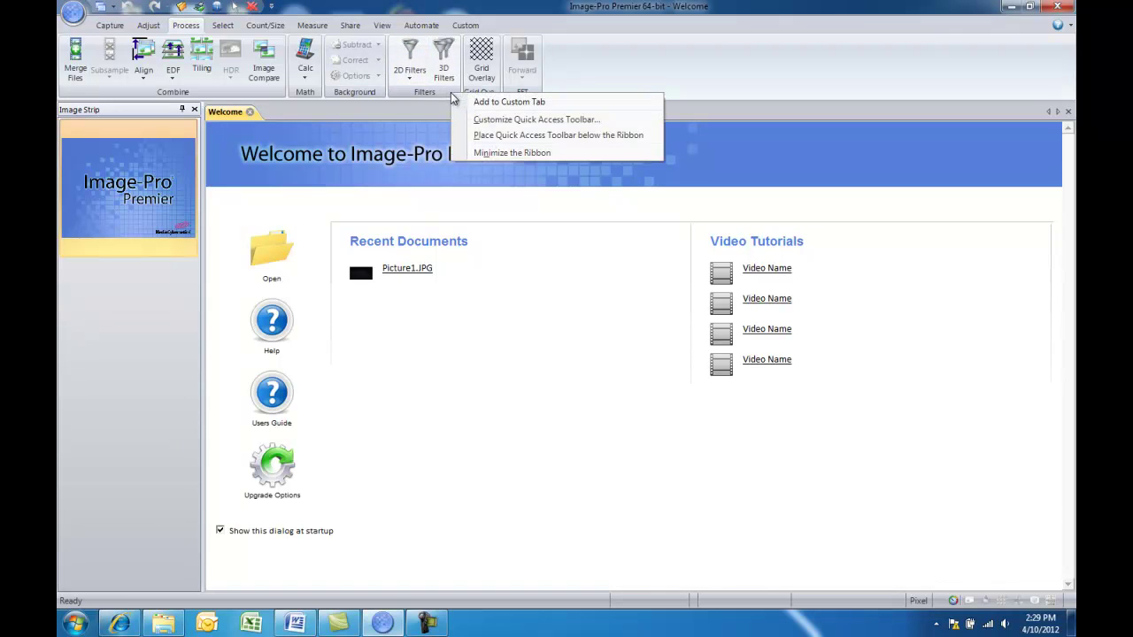
{"action": "left_click", "coordinate": [546, 103]}
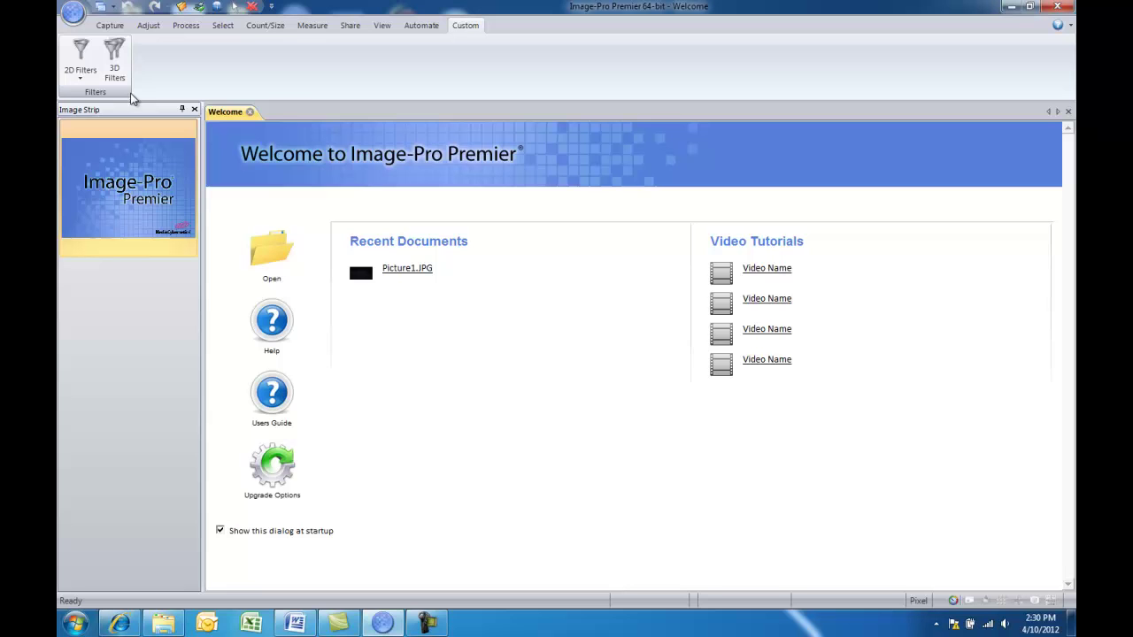
{"action": "left_click", "coordinate": [265, 25]}
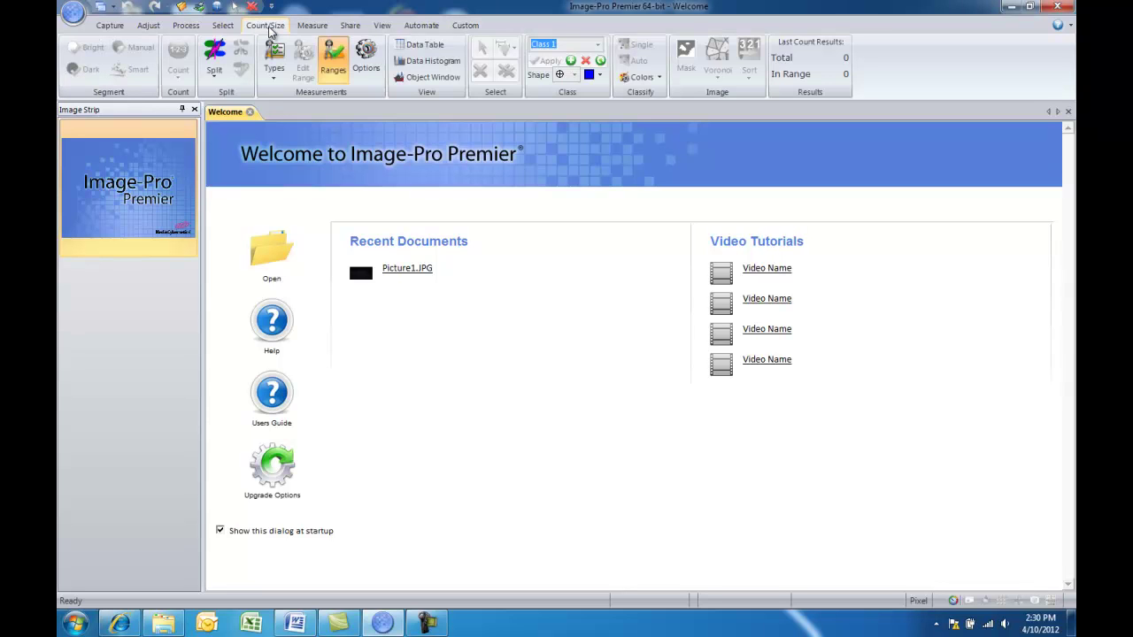
{"action": "right_click", "coordinate": [127, 91]}
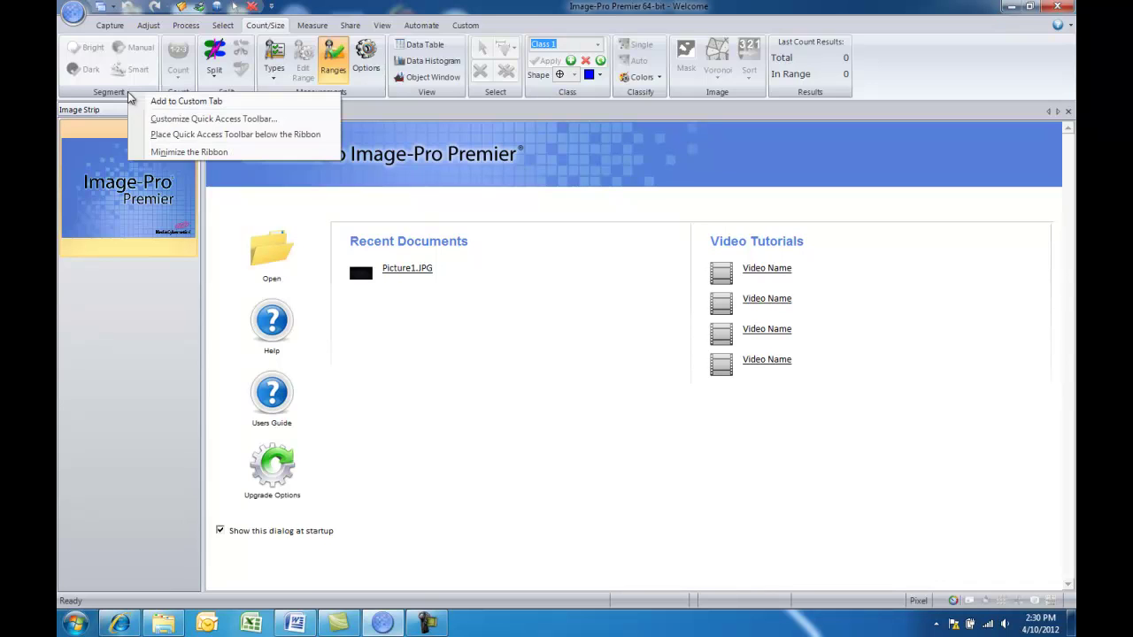
{"action": "left_click", "coordinate": [191, 99]}
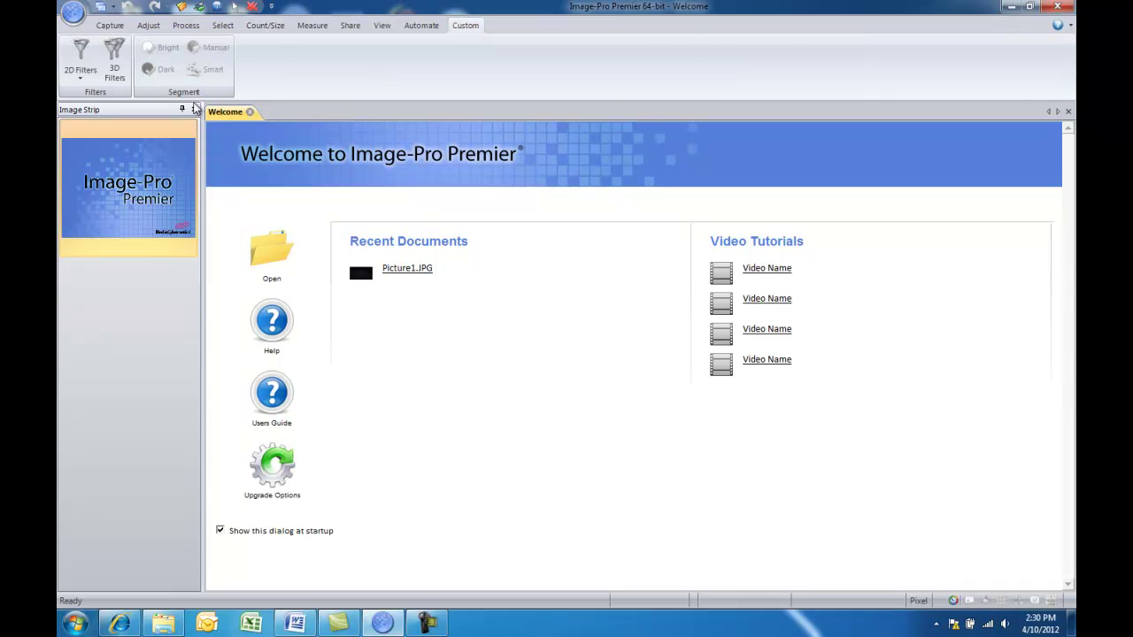
{"action": "left_click", "coordinate": [268, 26]}
{"action": "right_click", "coordinate": [173, 95]}
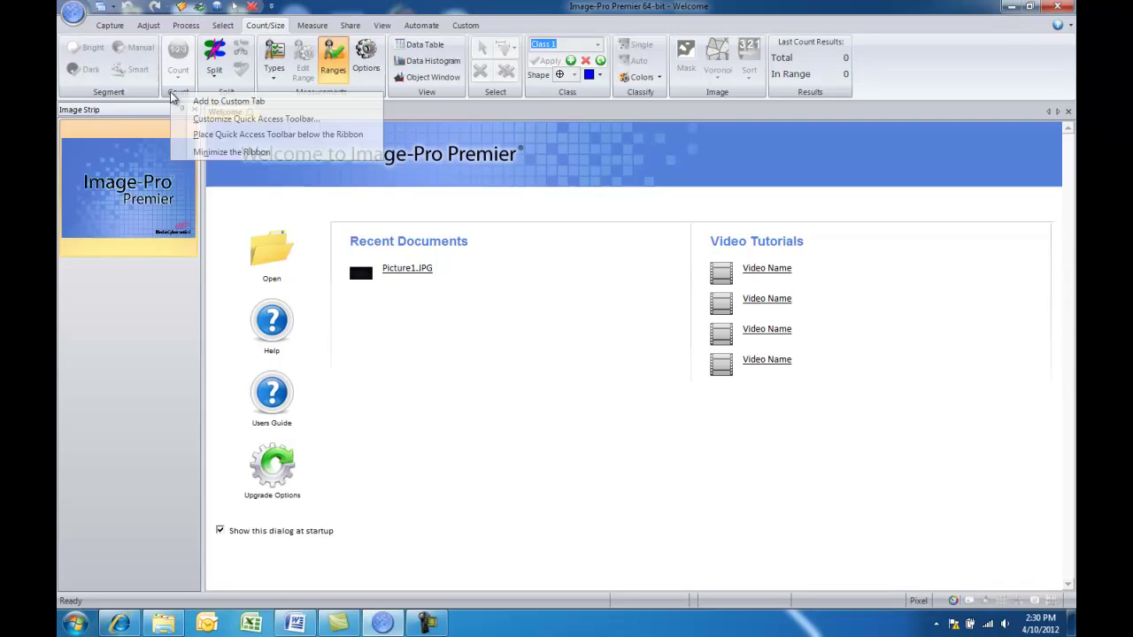
{"action": "left_click", "coordinate": [228, 103]}
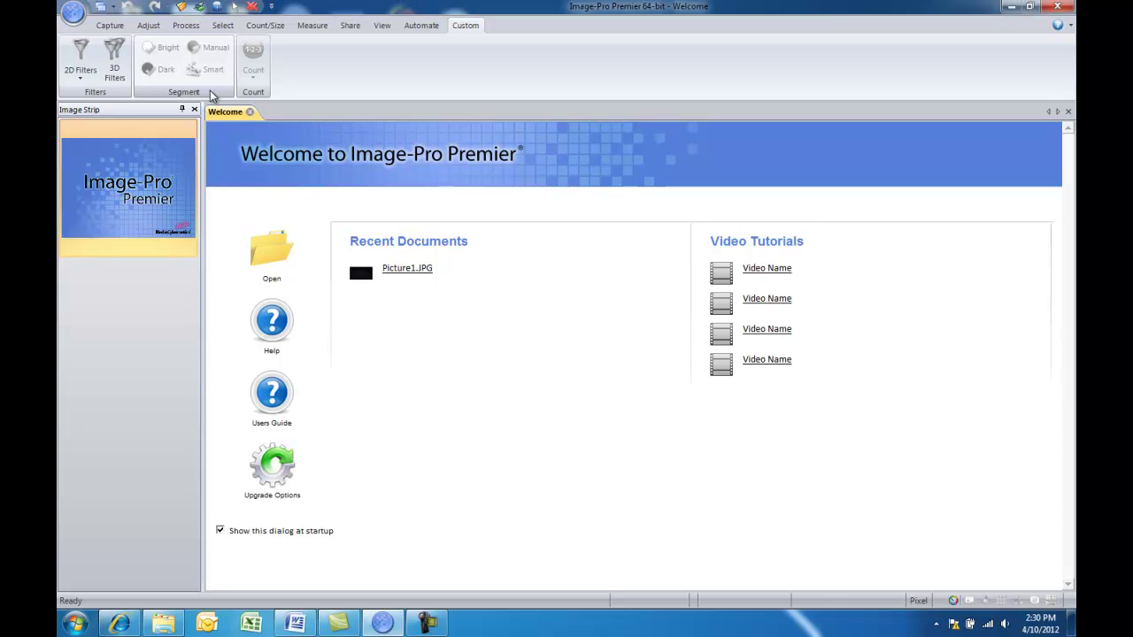
Add the Segment group's Dark command to the Quick Access Toolbar.
{"action": "right_click", "coordinate": [159, 73]}
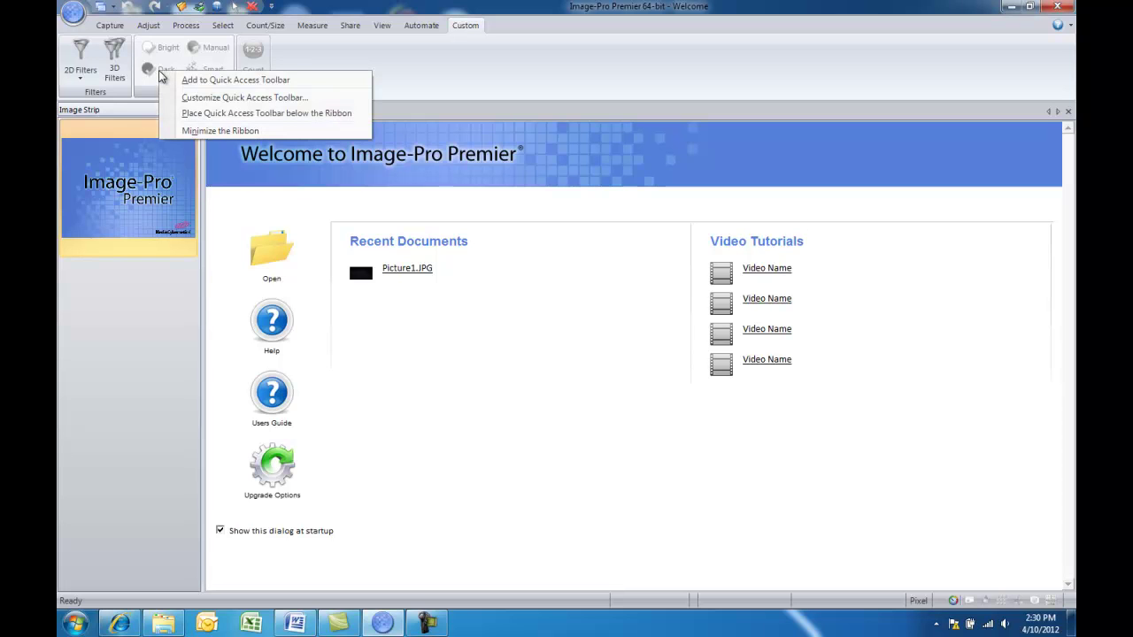
{"action": "left_click", "coordinate": [263, 81]}
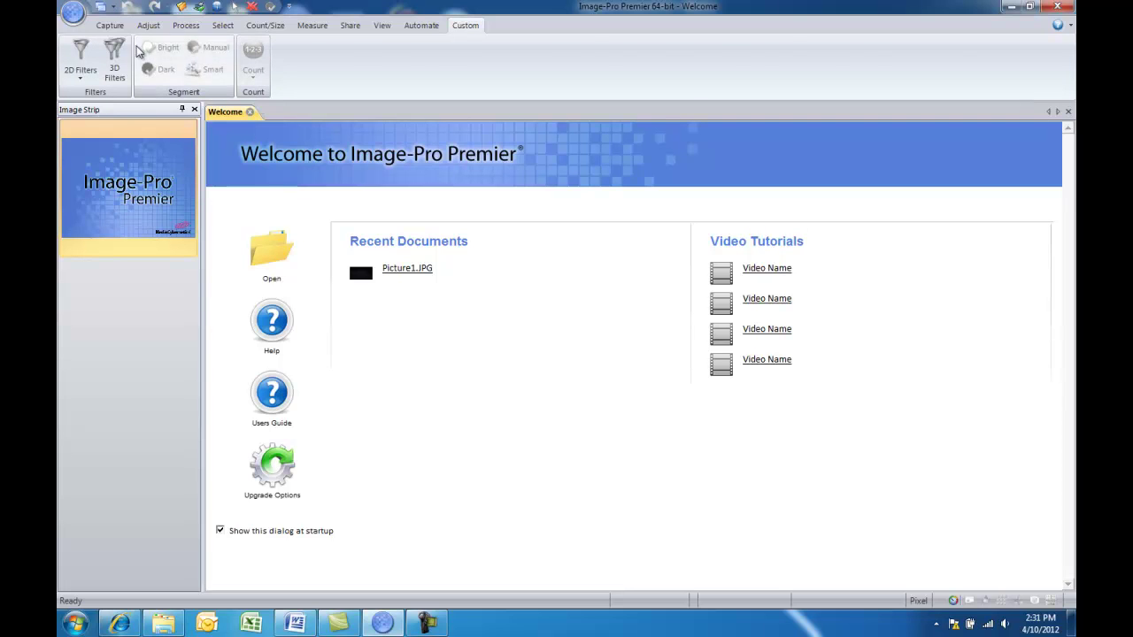
Add the Capture tab's Quick Save group to the Custom tab and check the result.
{"action": "left_click", "coordinate": [110, 25]}
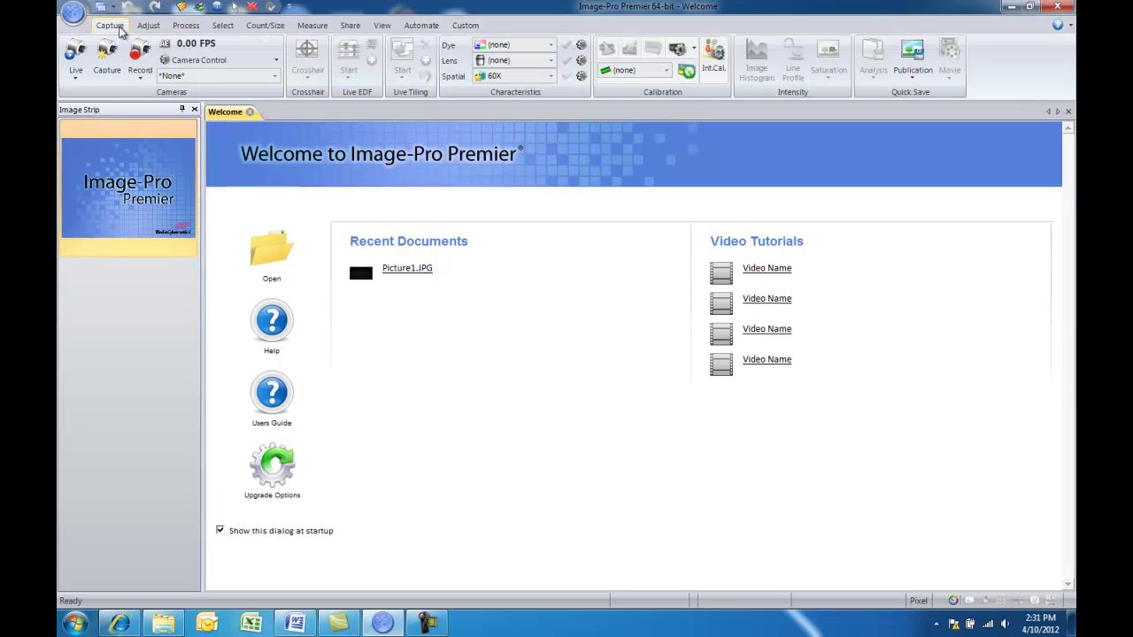
{"action": "right_click", "coordinate": [932, 94]}
{"action": "left_click", "coordinate": [954, 100]}
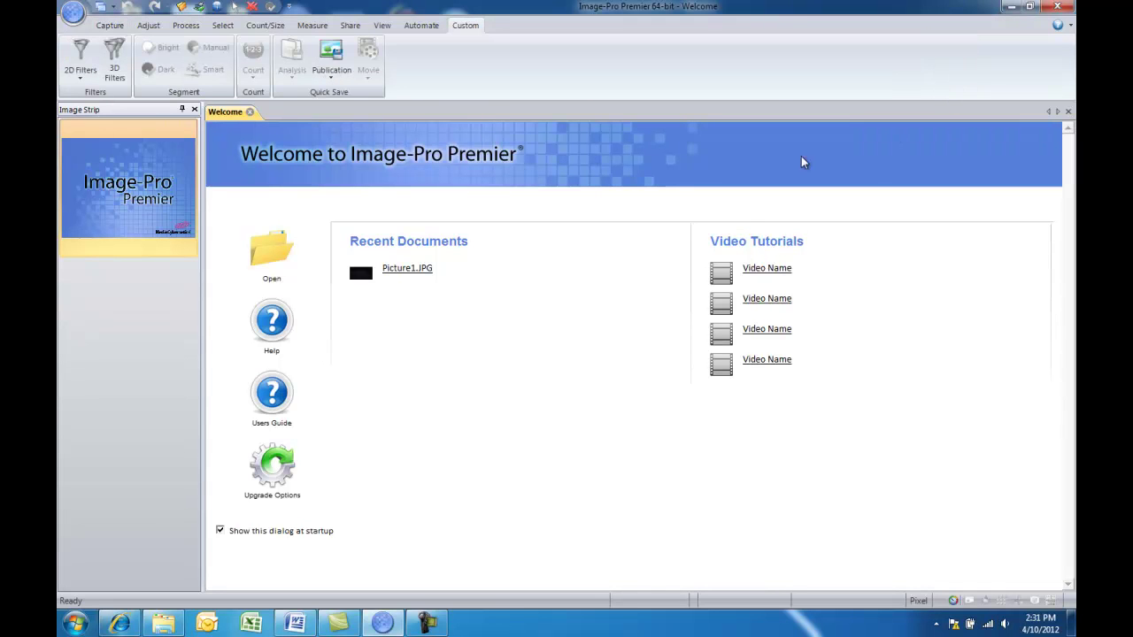
{"action": "left_click", "coordinate": [115, 28]}
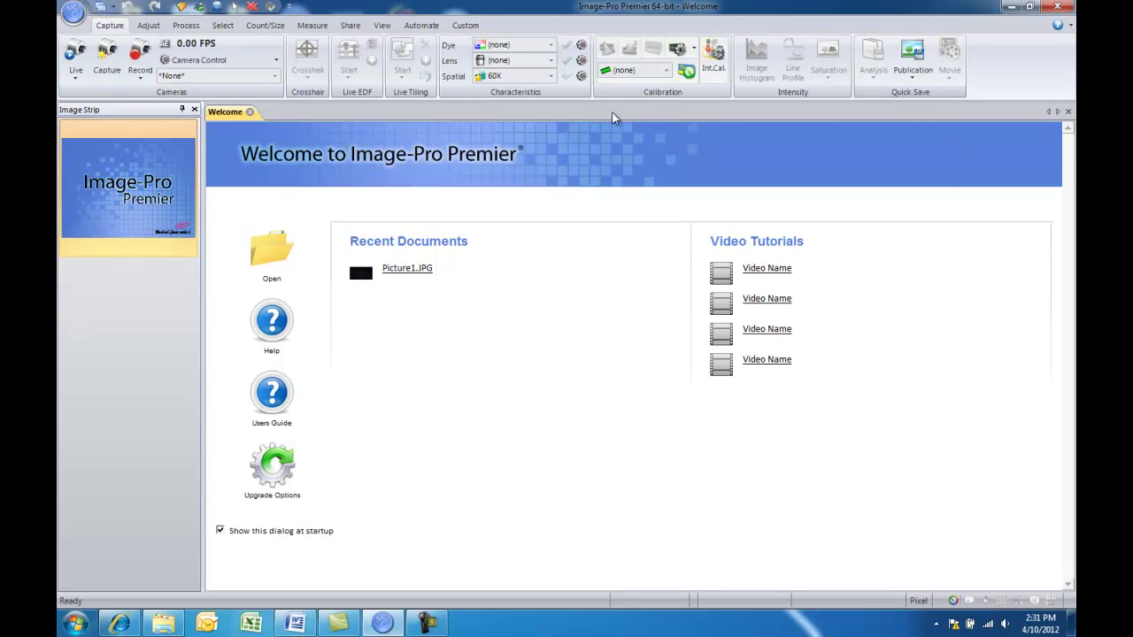
{"action": "left_click", "coordinate": [464, 27]}
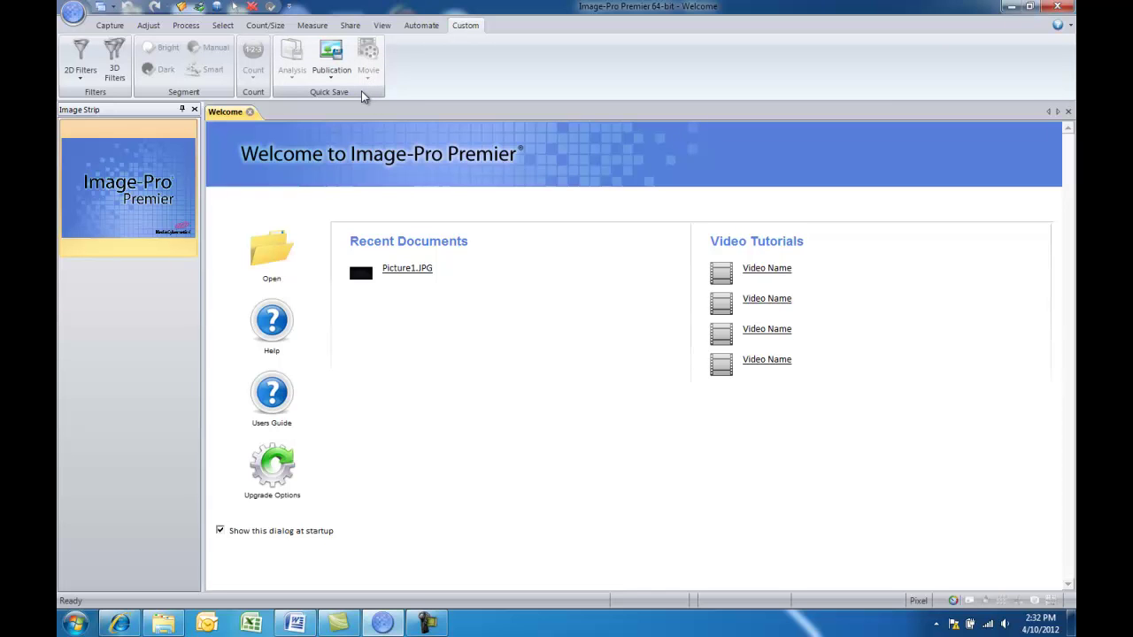
In Options > Display, tick First Custom Tab and rename the tab 'My Tab'.
{"action": "left_click", "coordinate": [73, 11]}
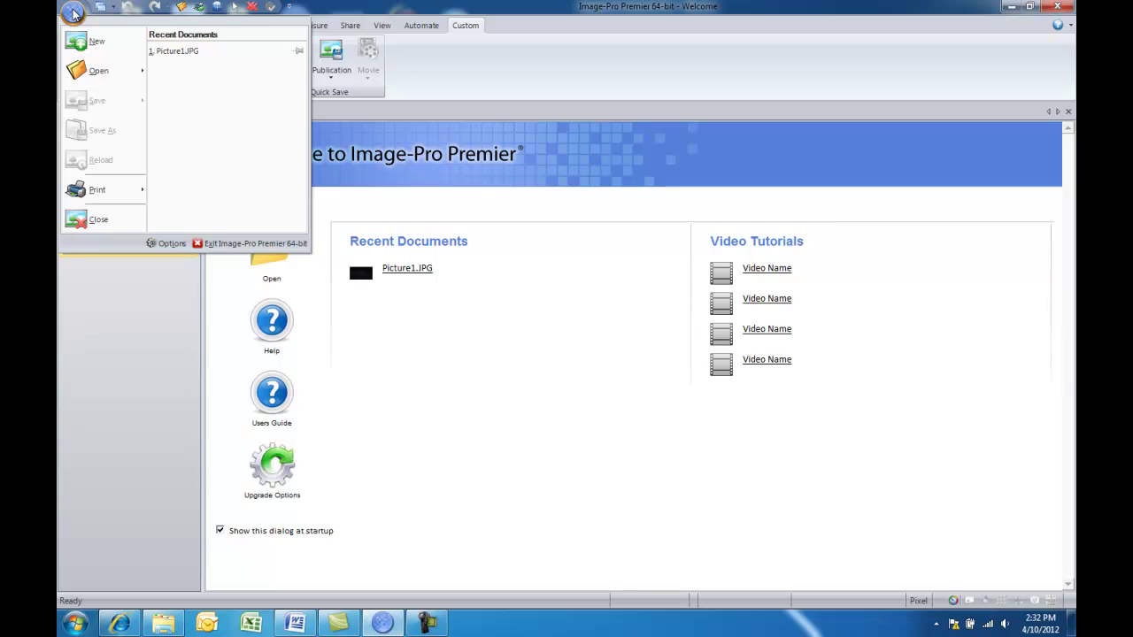
{"action": "left_click", "coordinate": [171, 243]}
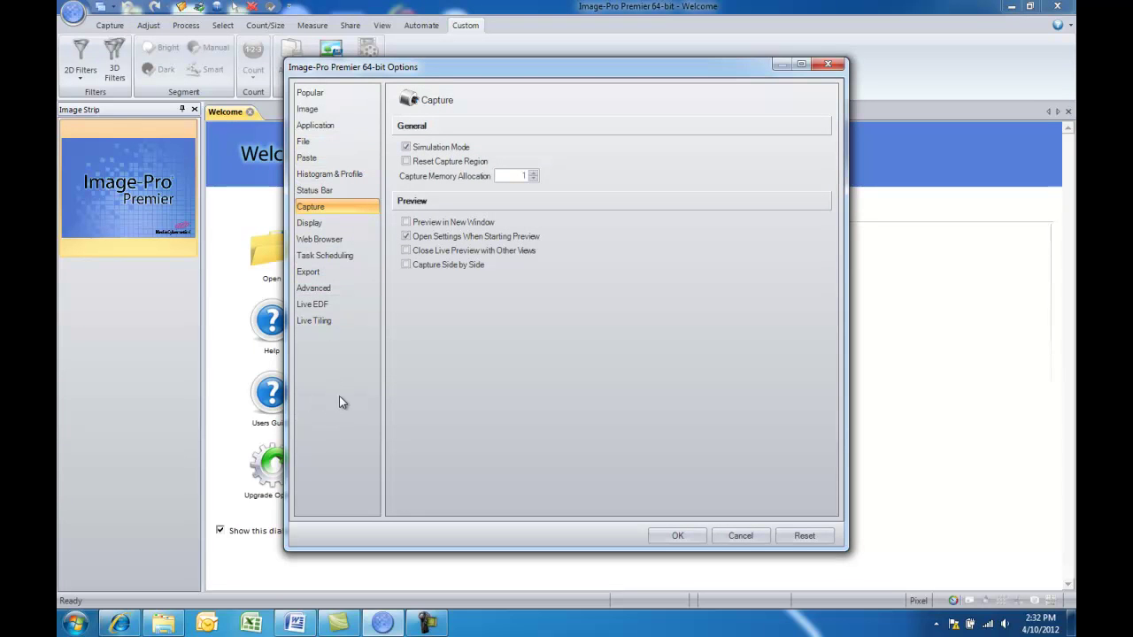
{"action": "left_click", "coordinate": [324, 227]}
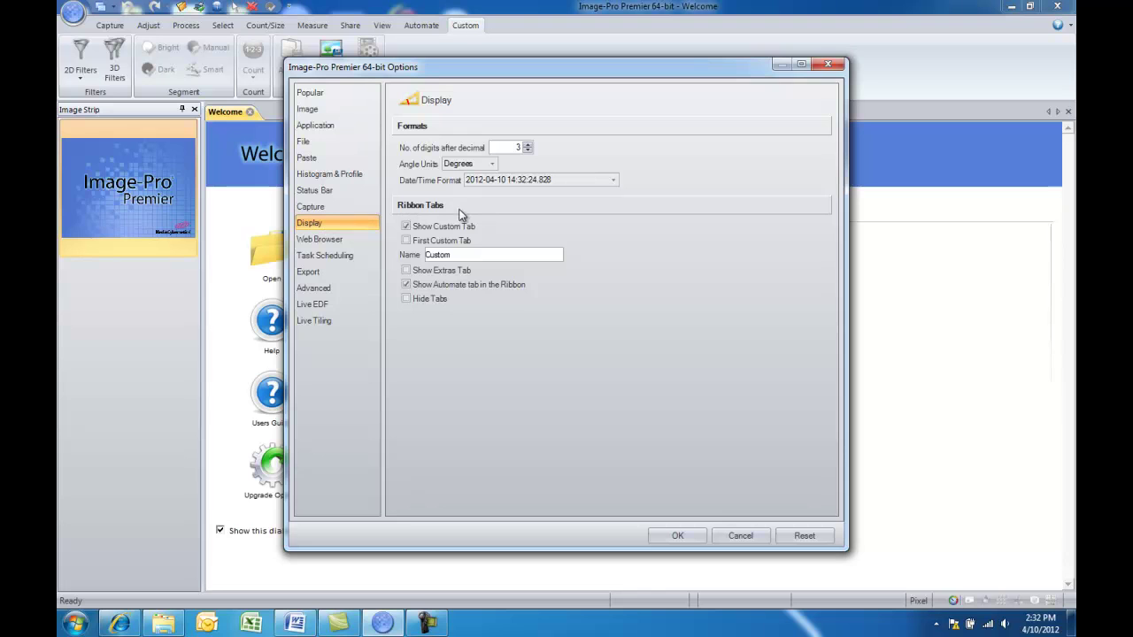
{"action": "left_click", "coordinate": [407, 241]}
{"action": "left_click_drag", "start_coordinate": [458, 255], "coordinate": [421, 255]}
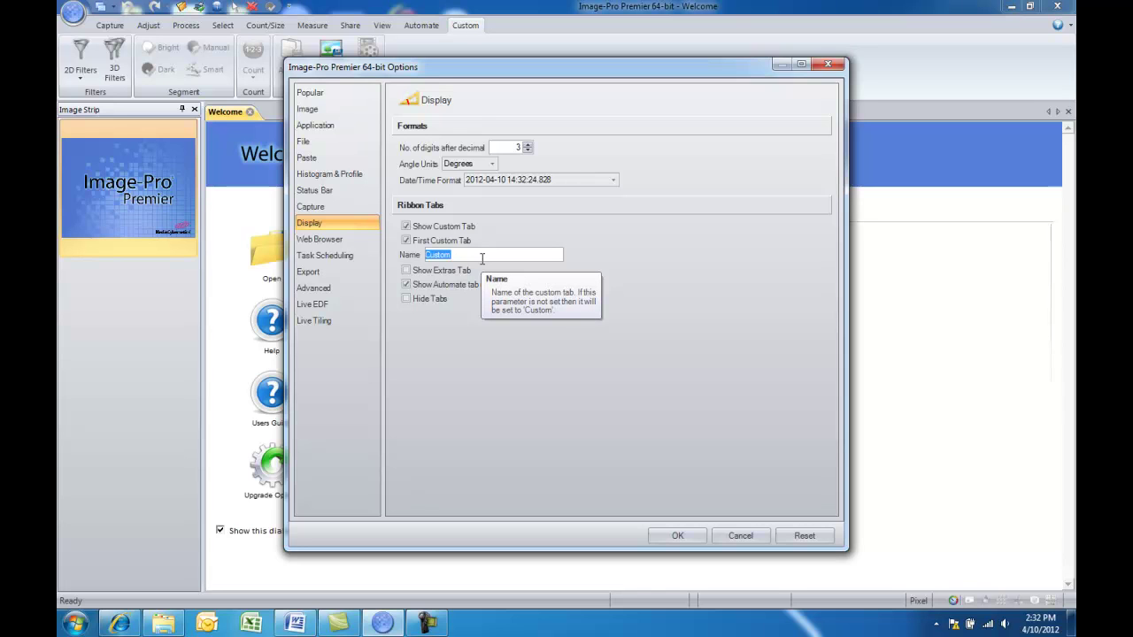
{"action": "type", "text": "My Tab"}
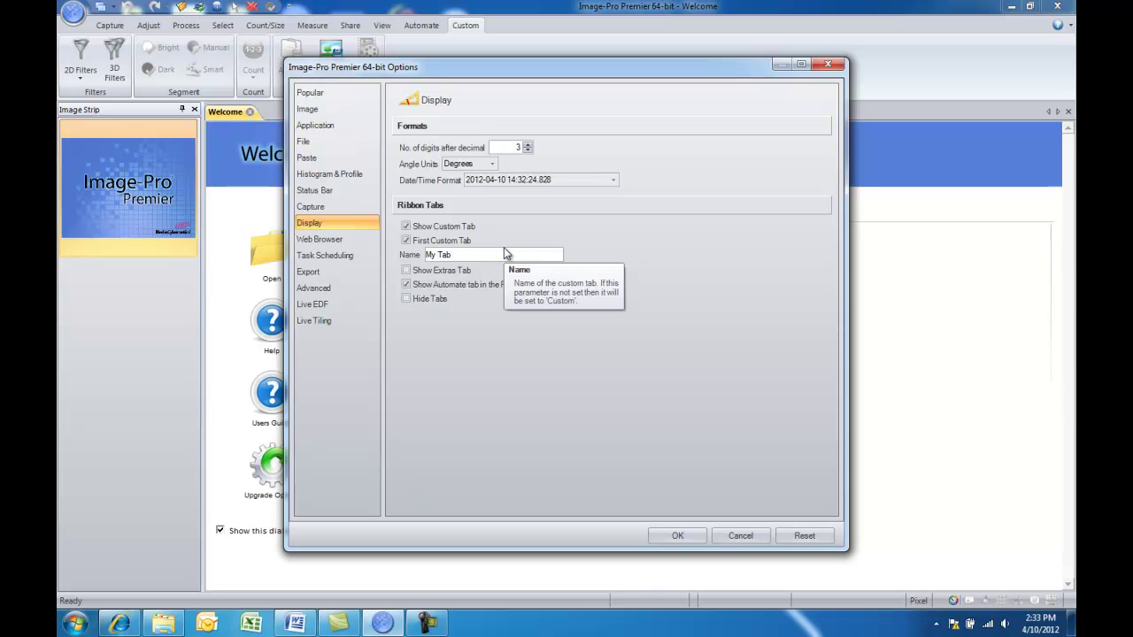
Apply the options and confirm My Tab now leads the ribbon.
{"action": "left_click", "coordinate": [675, 535]}
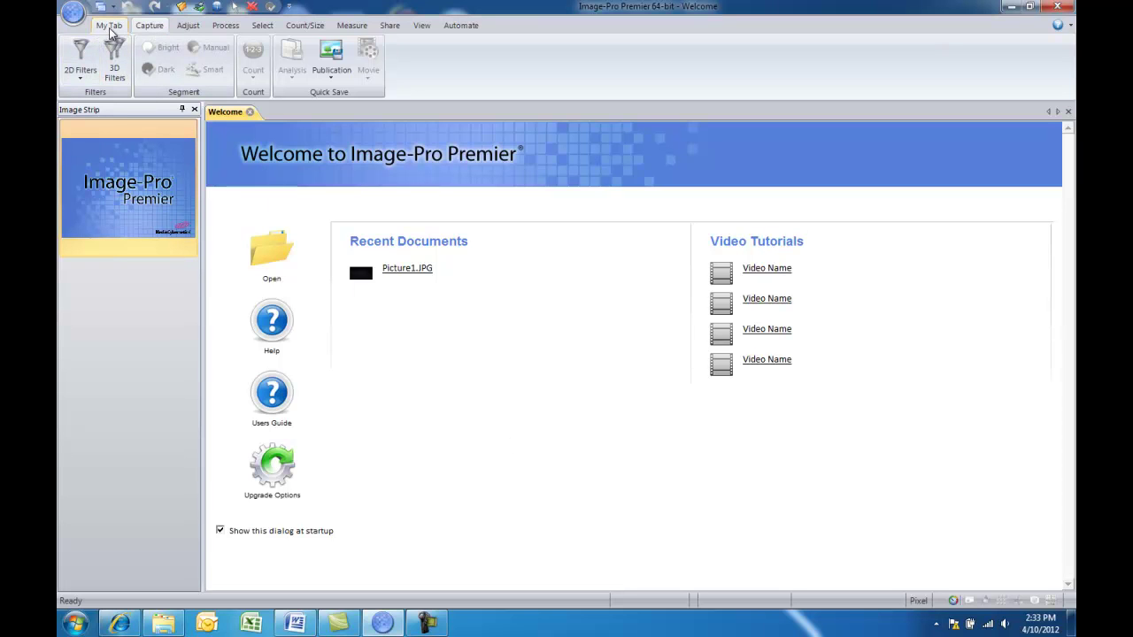
{"action": "scroll", "coordinate": [111, 28], "scroll_direction": "down", "scroll_amount": 4}
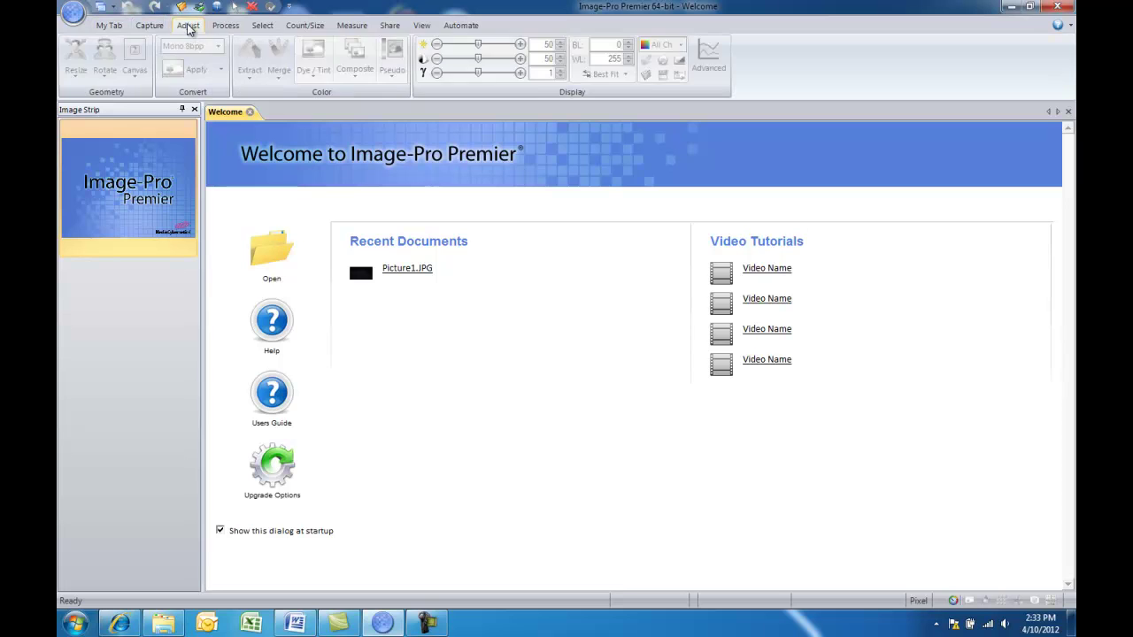
{"action": "left_click", "coordinate": [112, 26]}
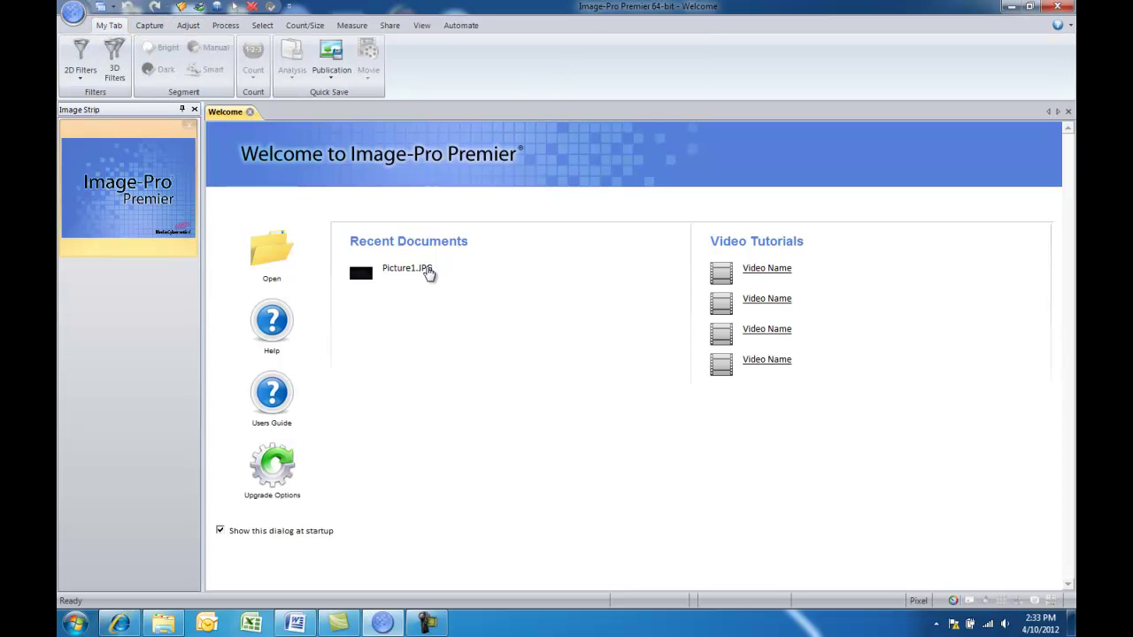
Browse the demo images and open the Objects within Objects folder.
{"action": "left_click", "coordinate": [75, 11]}
{"action": "mouse_move", "coordinate": [93, 71]}
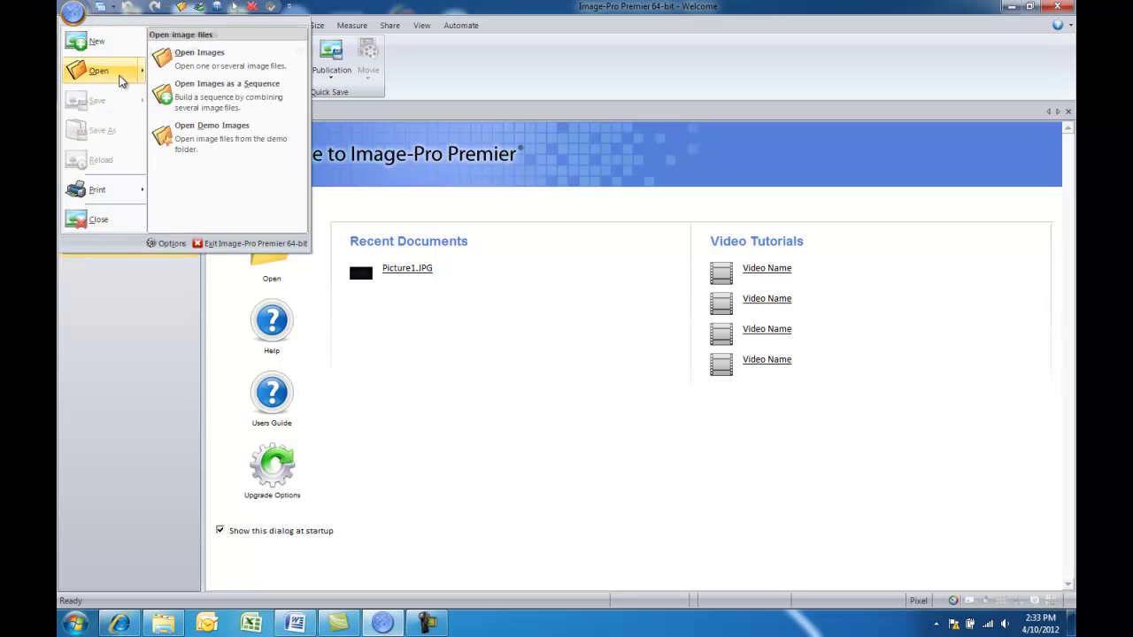
{"action": "left_click", "coordinate": [214, 142]}
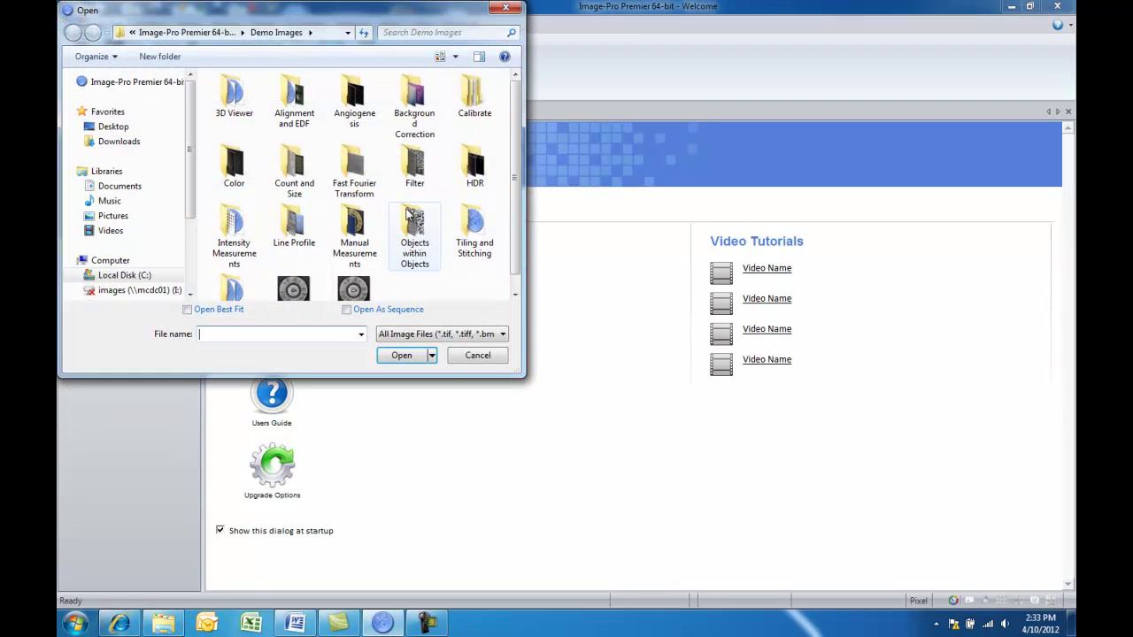
{"action": "double_click", "coordinate": [412, 232]}
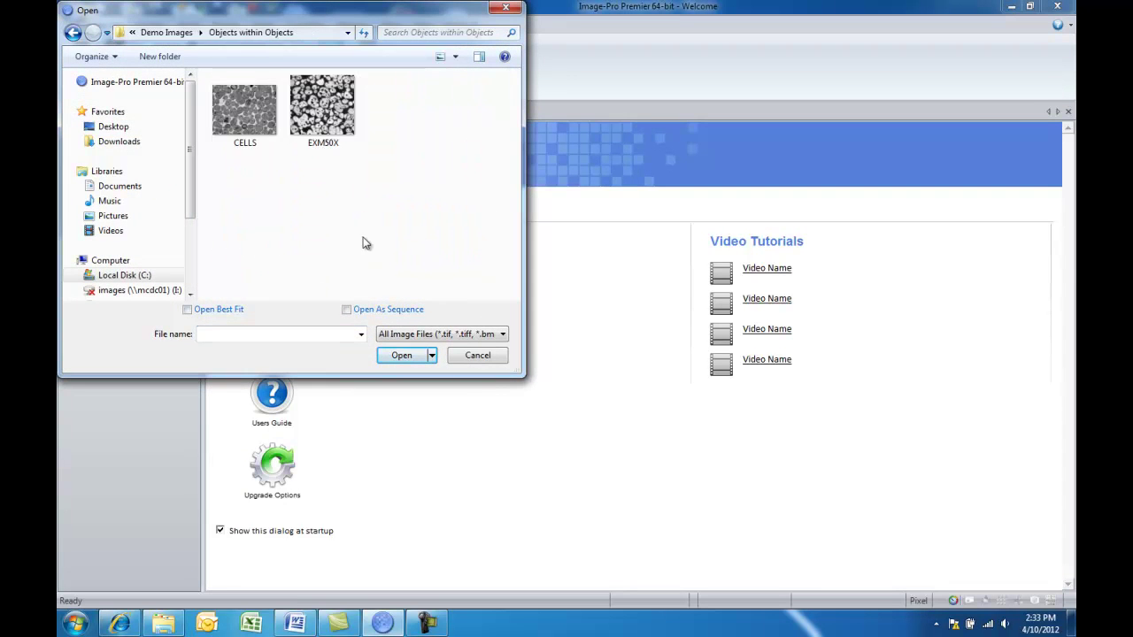
Open EXM50X and apply the 2D Despeckle filter.
{"action": "left_click", "coordinate": [310, 103]}
{"action": "double_click", "coordinate": [310, 102]}
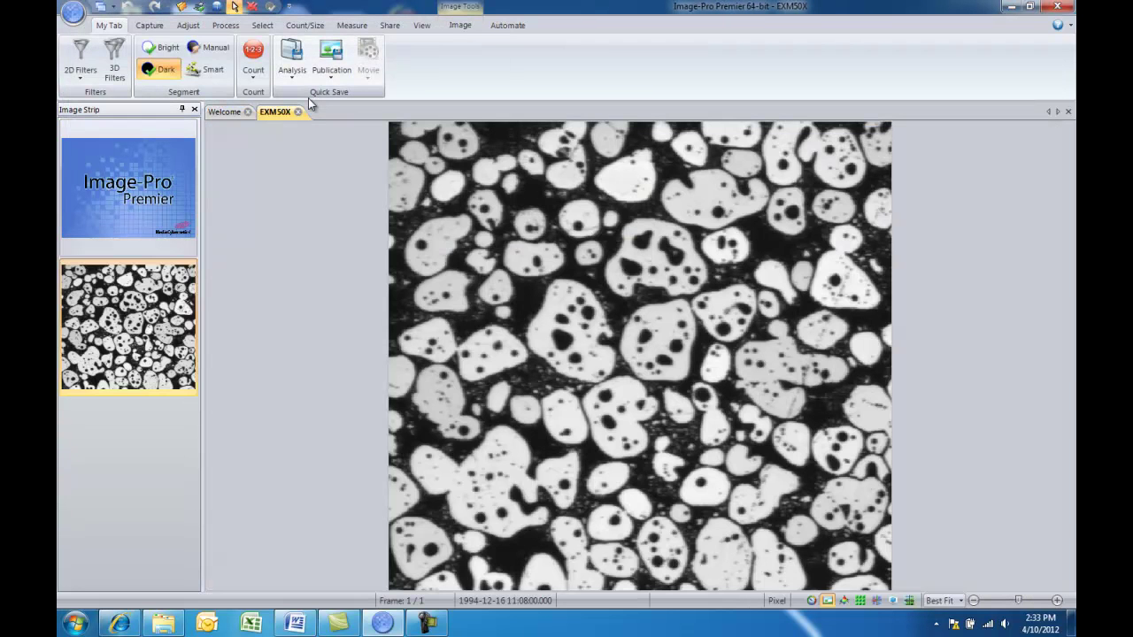
{"action": "left_click", "coordinate": [79, 60]}
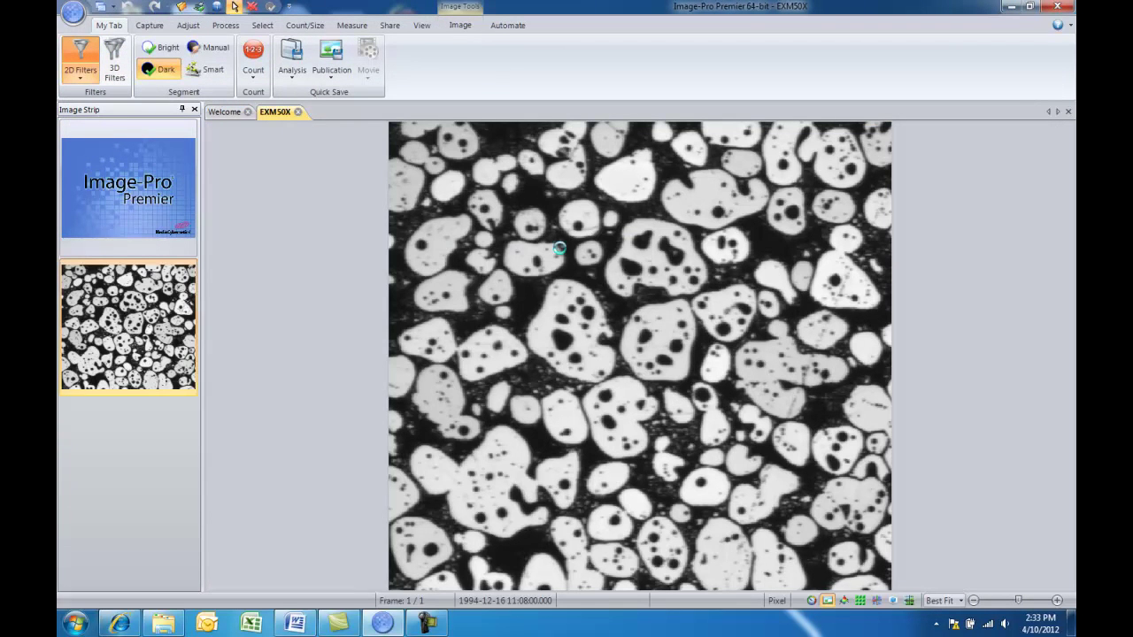
{"action": "left_click_drag", "start_coordinate": [523, 322], "coordinate": [587, 377]}
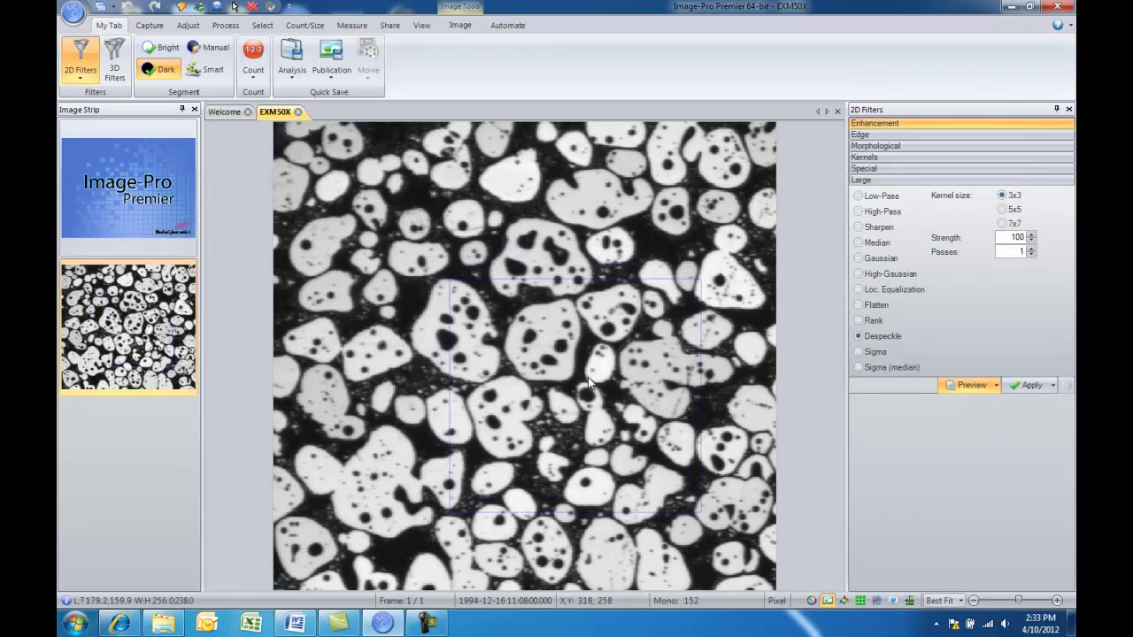
{"action": "left_click", "coordinate": [1024, 386]}
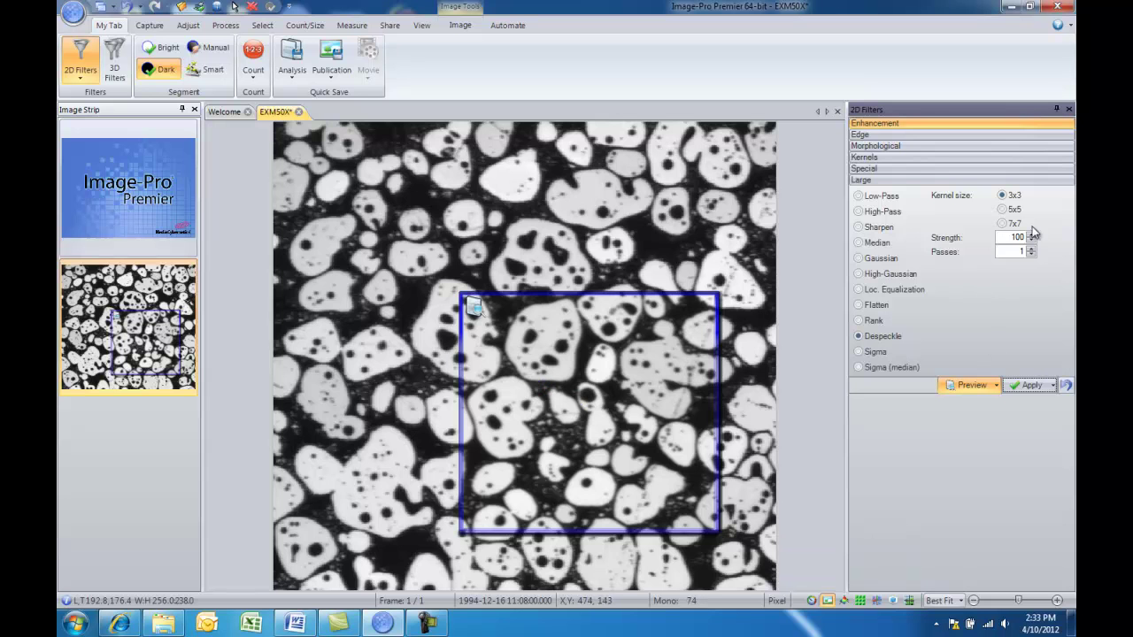
{"action": "left_click", "coordinate": [1068, 108]}
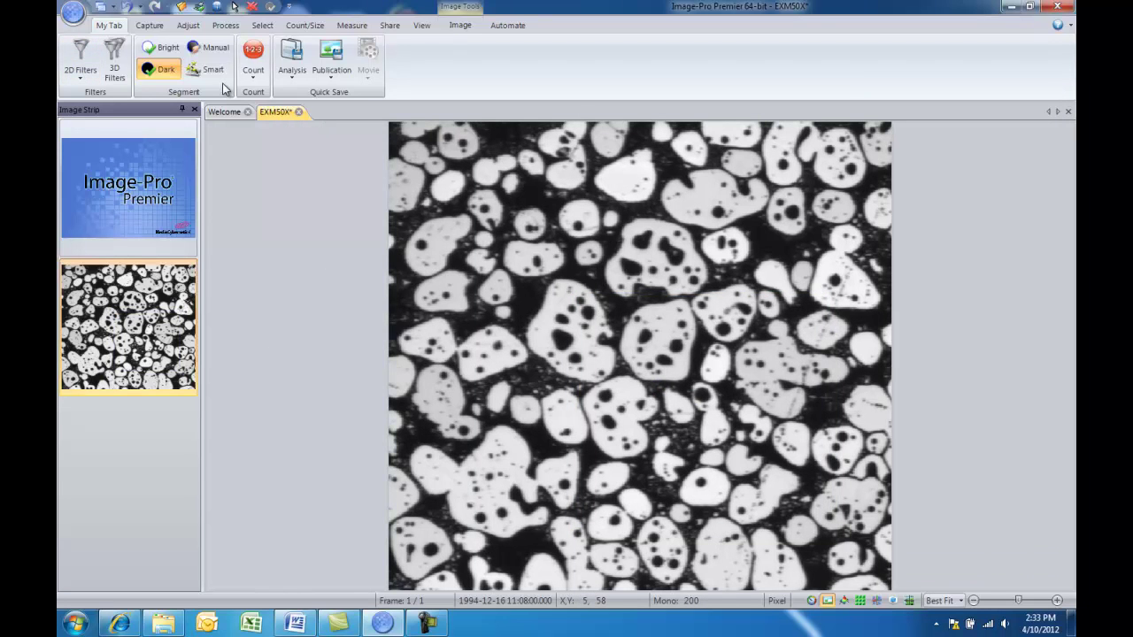
Segment dark objects, count them, and save a Publication snapshot.
{"action": "left_click", "coordinate": [160, 69]}
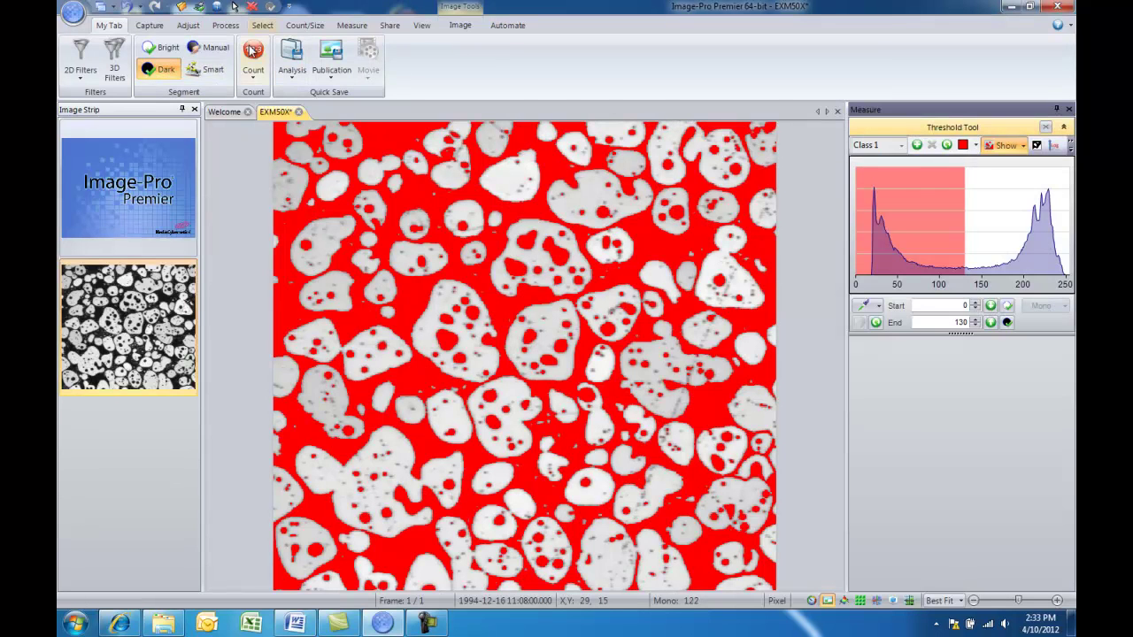
{"action": "left_click", "coordinate": [252, 50]}
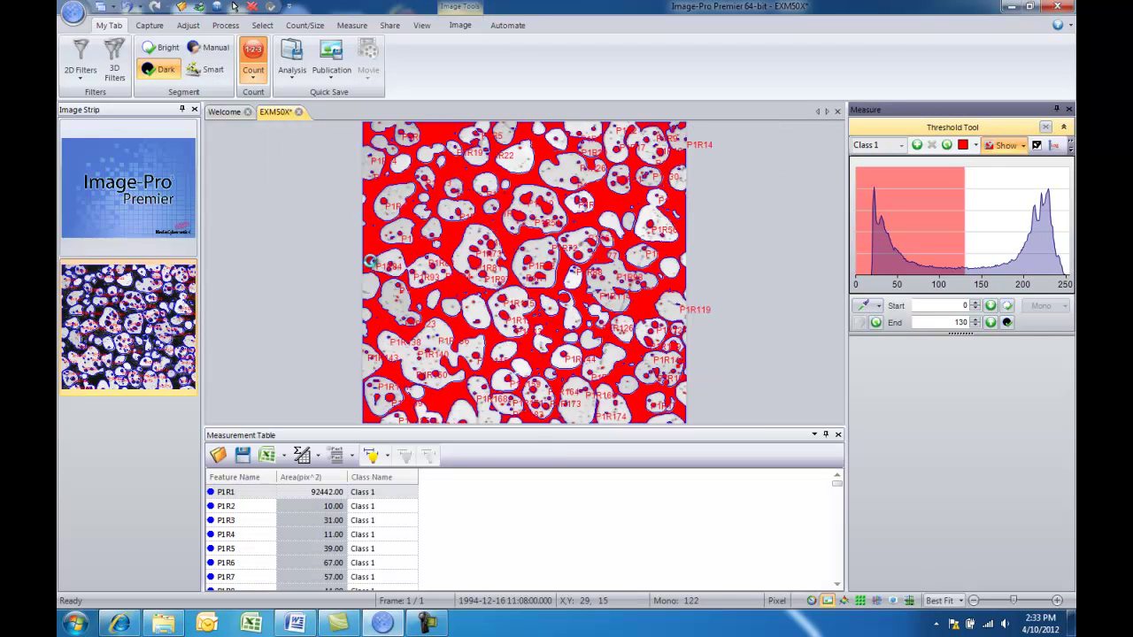
{"action": "left_click", "coordinate": [331, 60]}
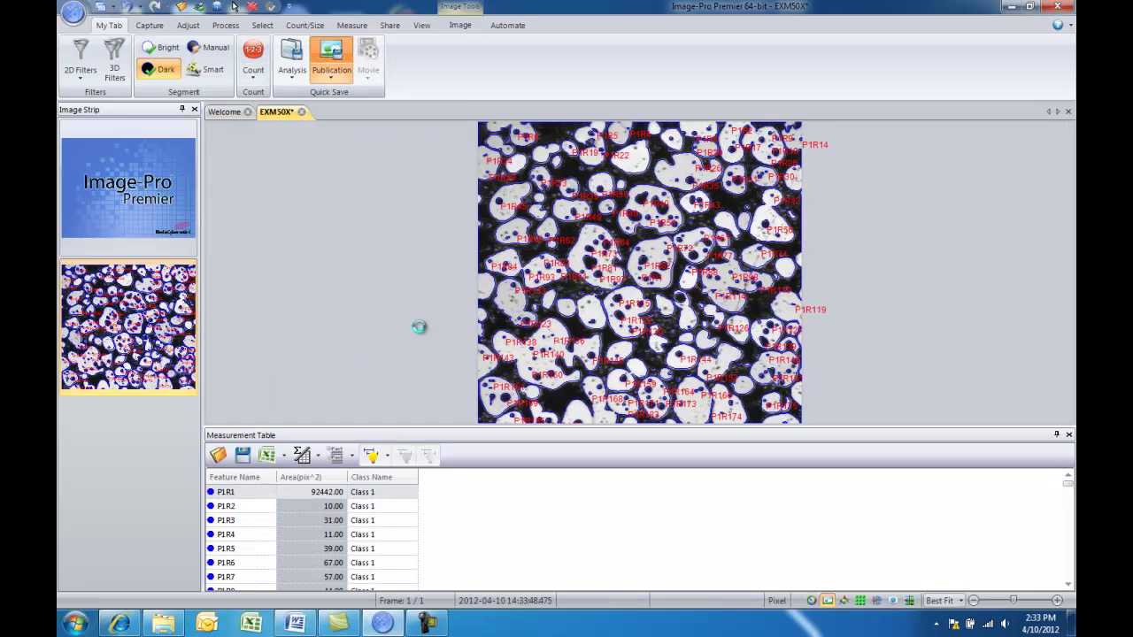